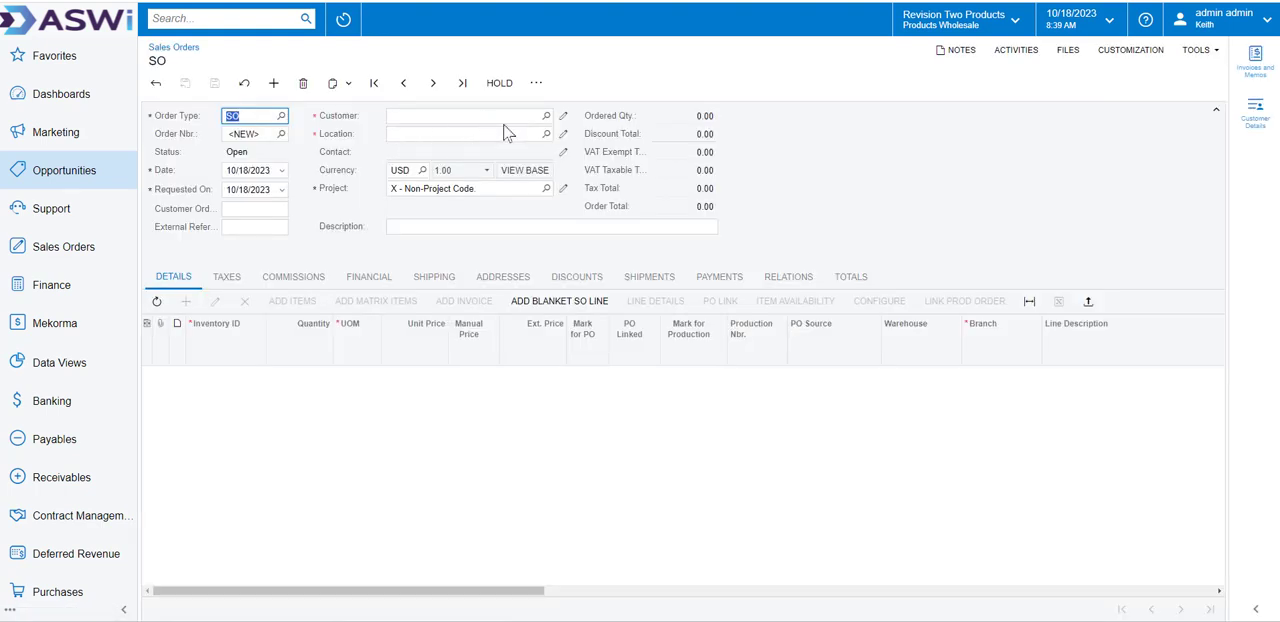
Set the new sales order's customer to Alta Ace
click(546, 117)
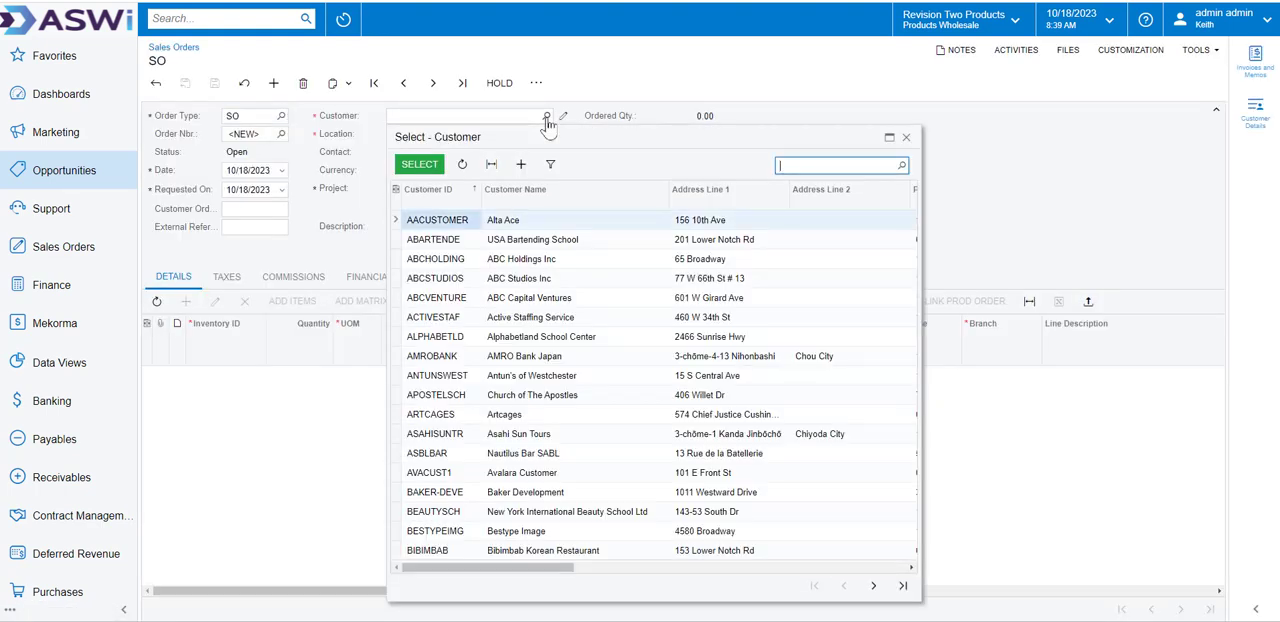
click(437, 224)
double_click(437, 224)
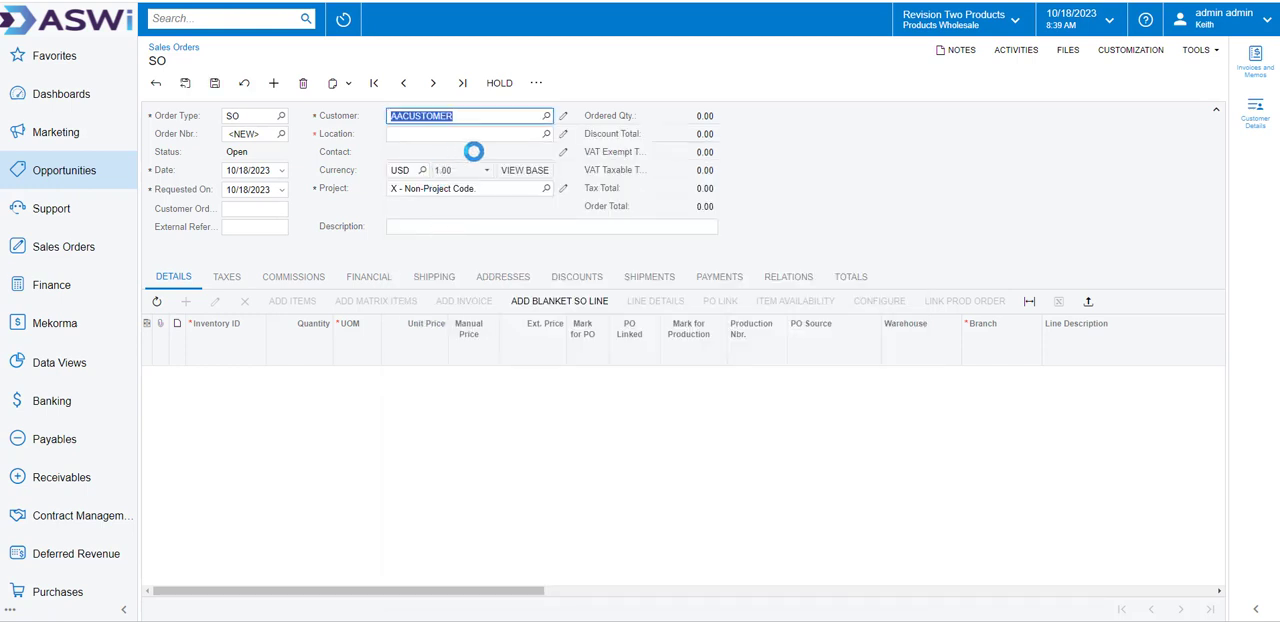
Choose the customer's MAIN location and enter "New Order" as the order description
click(546, 136)
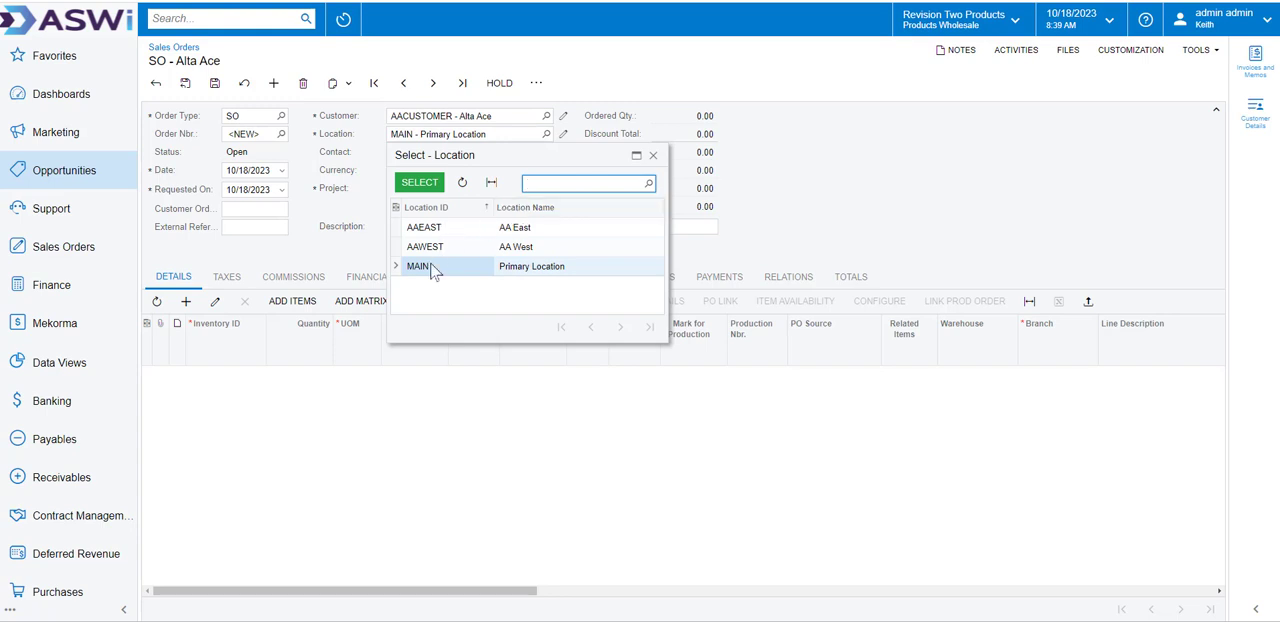
click(430, 268)
double_click(430, 268)
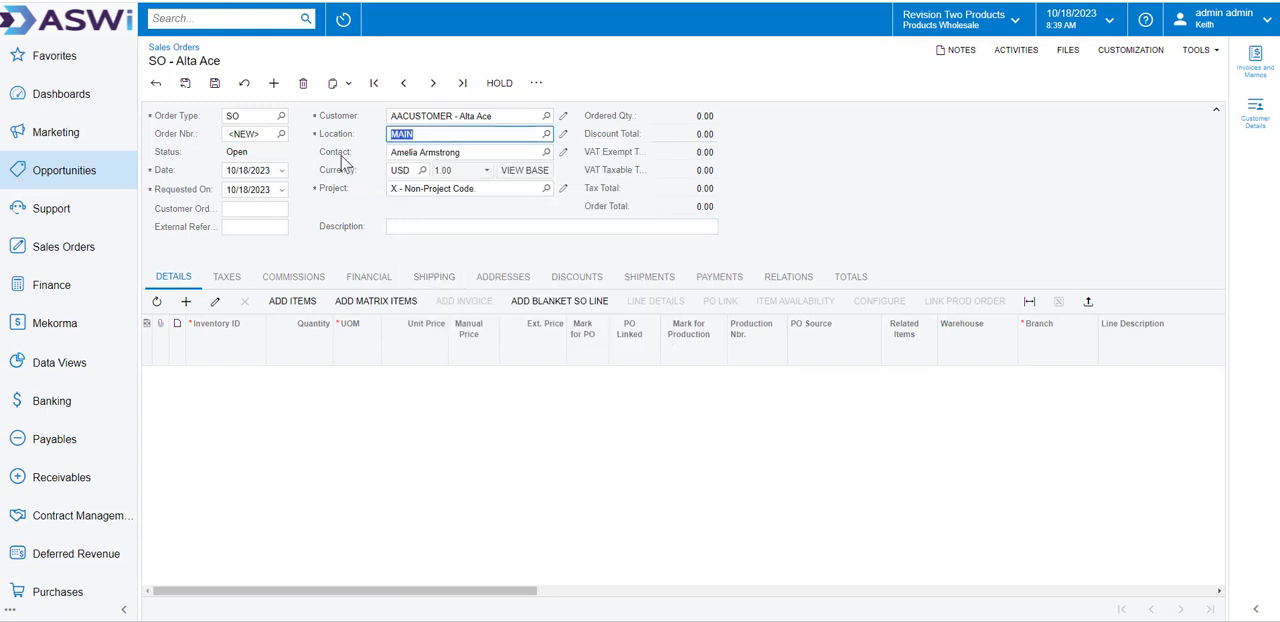
click(410, 227)
text(New Order)
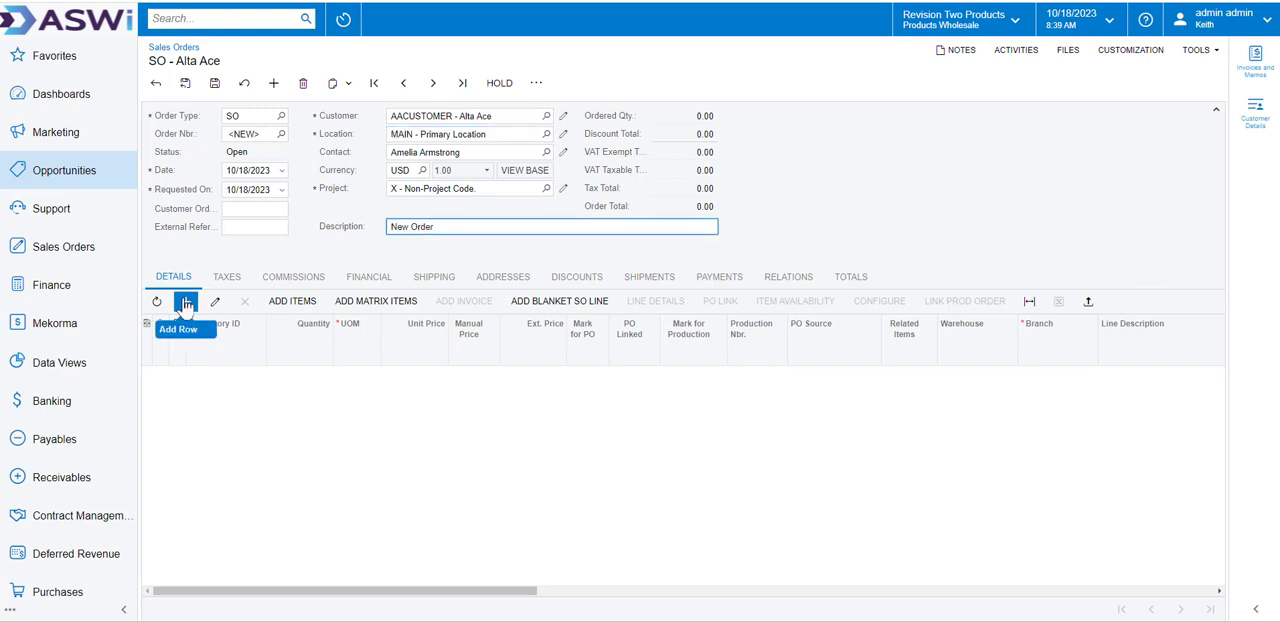
Add an order line for item AACOMPUT01, Acer Laptop Computer, with a quantity of 3
click(186, 304)
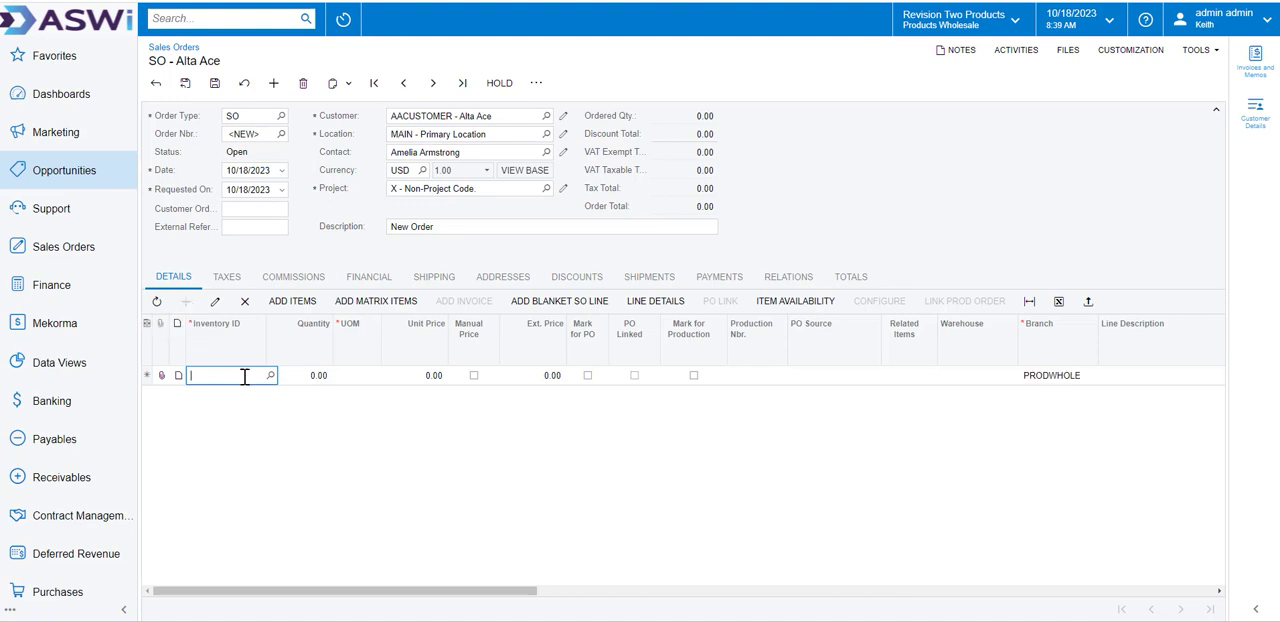
text(comp)
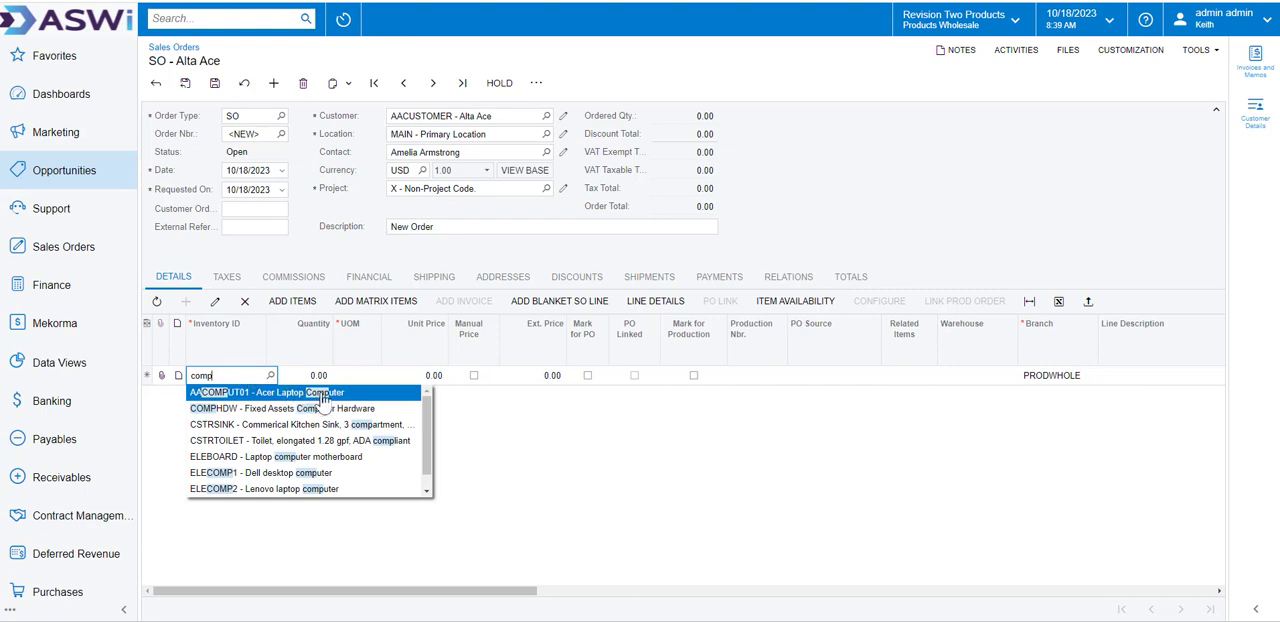
click(213, 397)
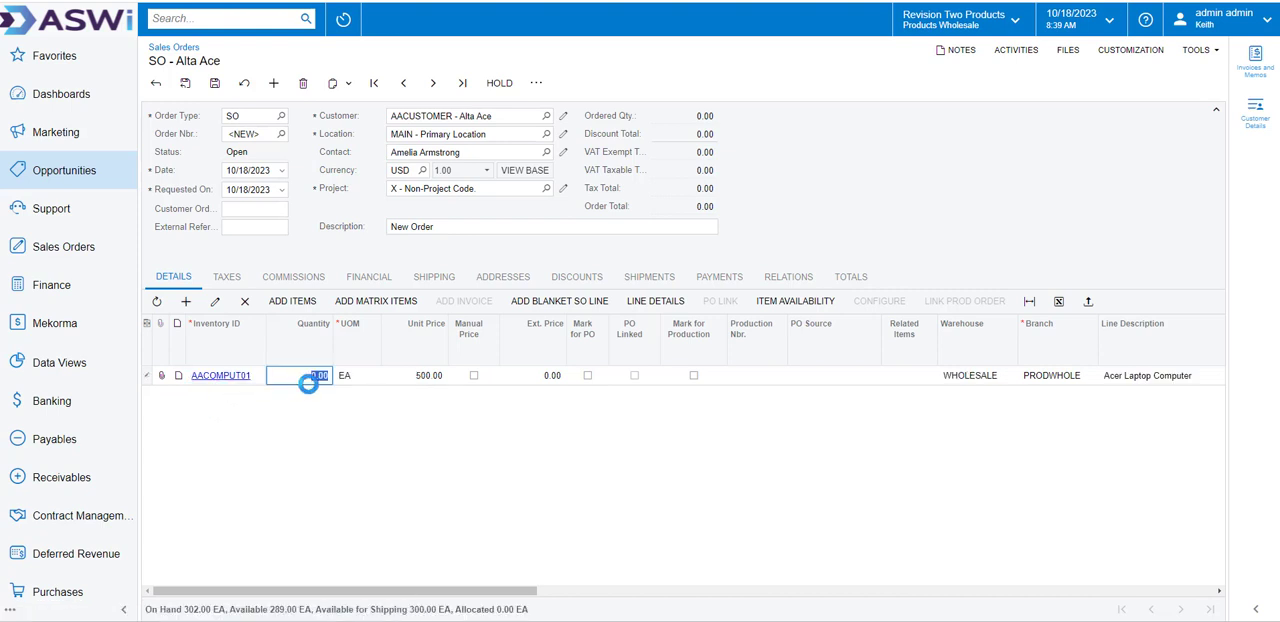
key(Tab)
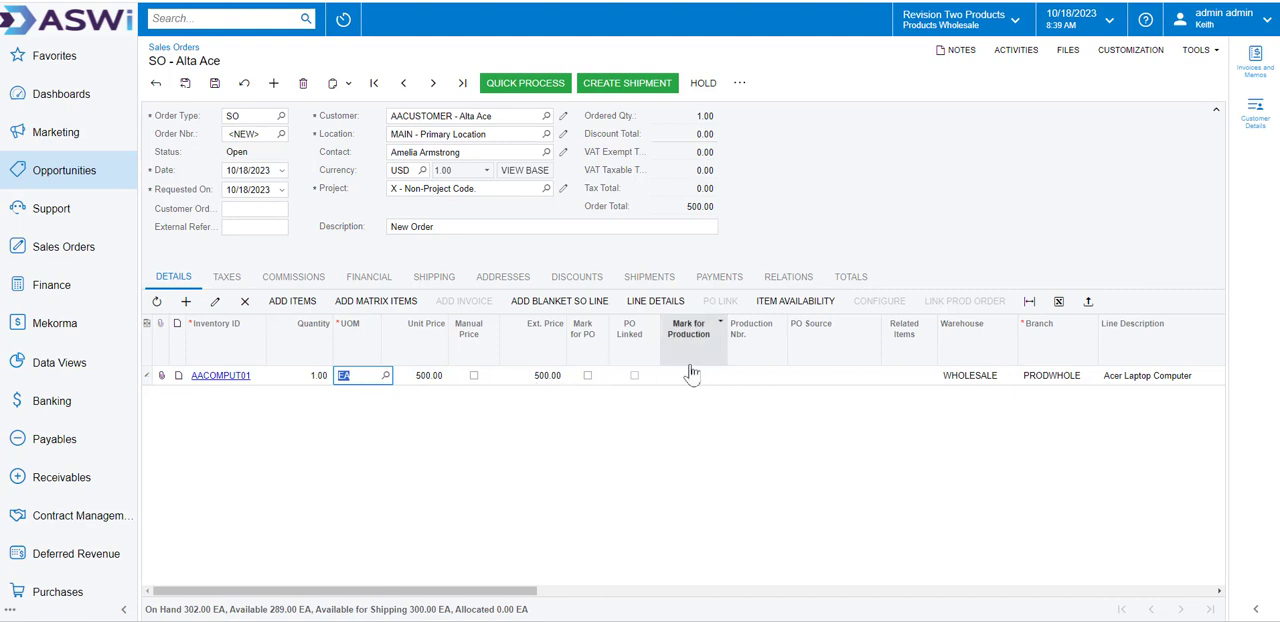
click(315, 376)
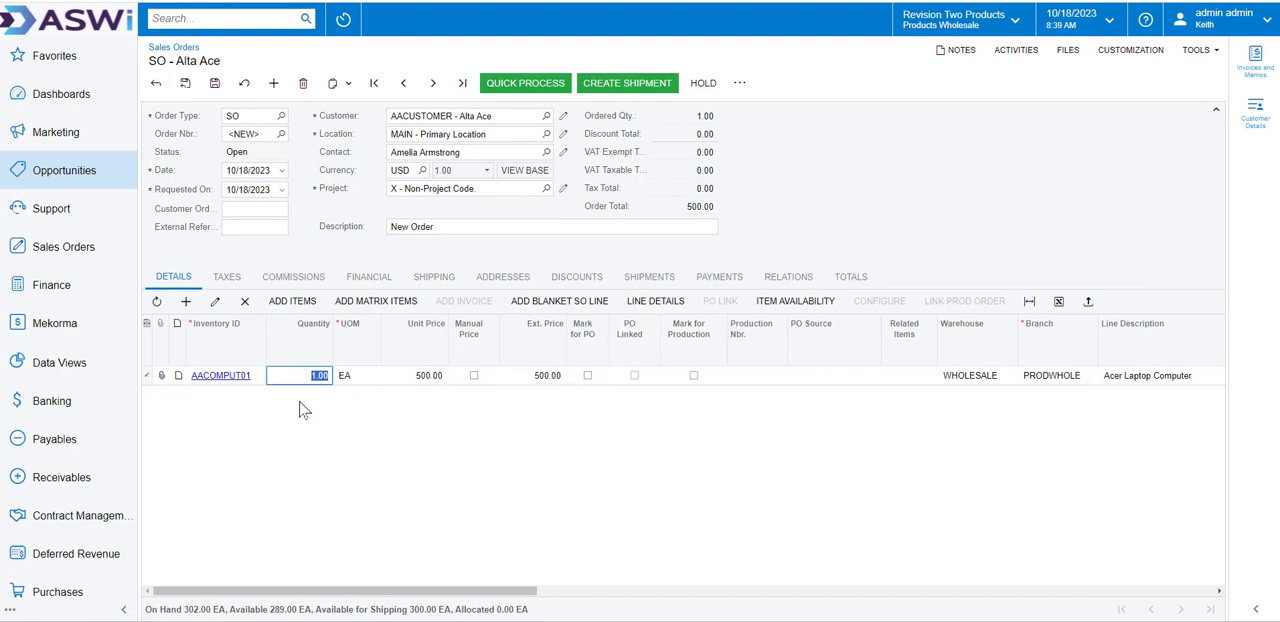
text(3)
key(Tab)
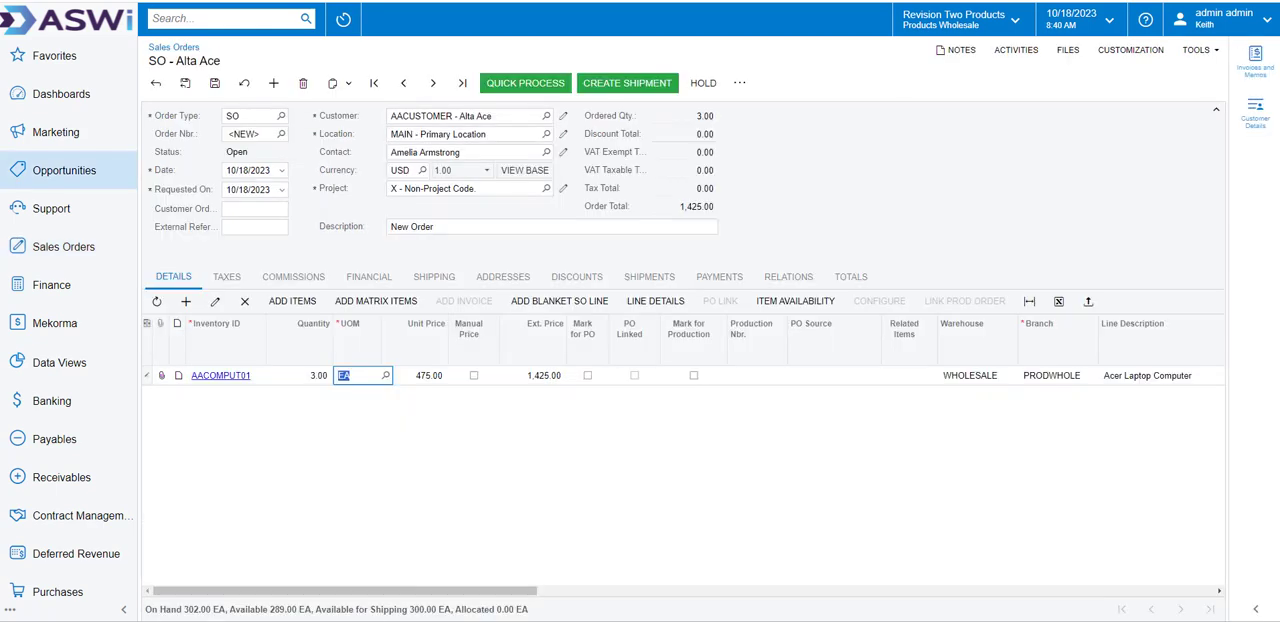
Browse the inventory item selector for the order line, search it for "mach", and close it without choosing an item
click(362, 375)
click(254, 382)
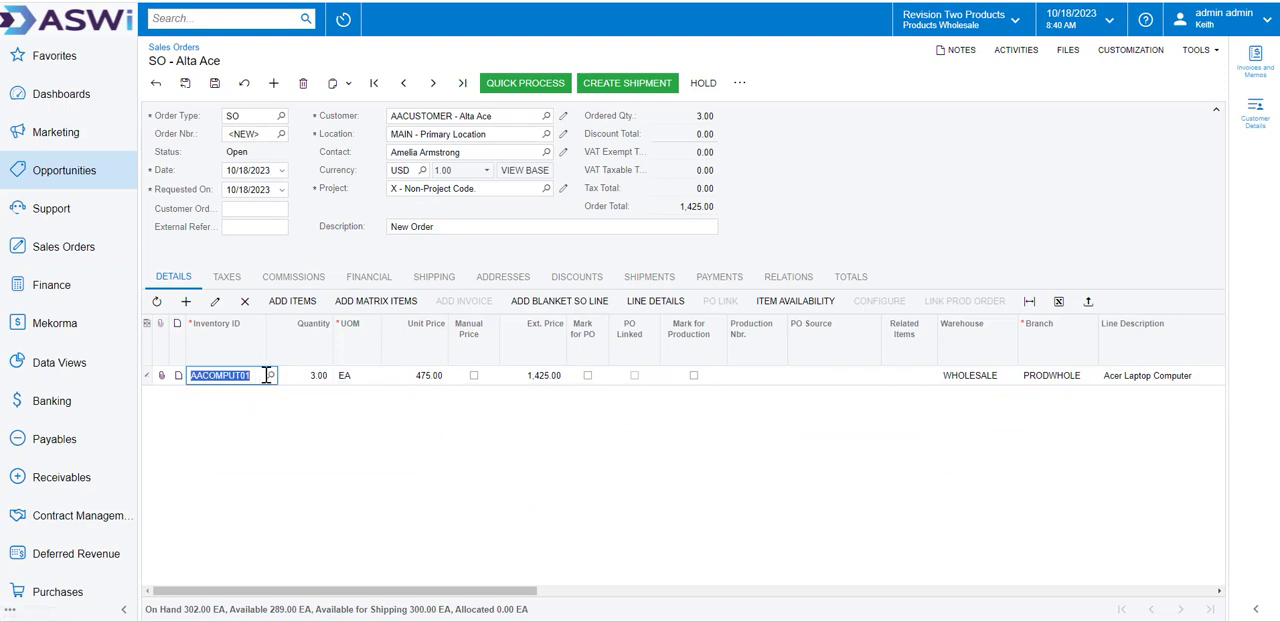
click(270, 376)
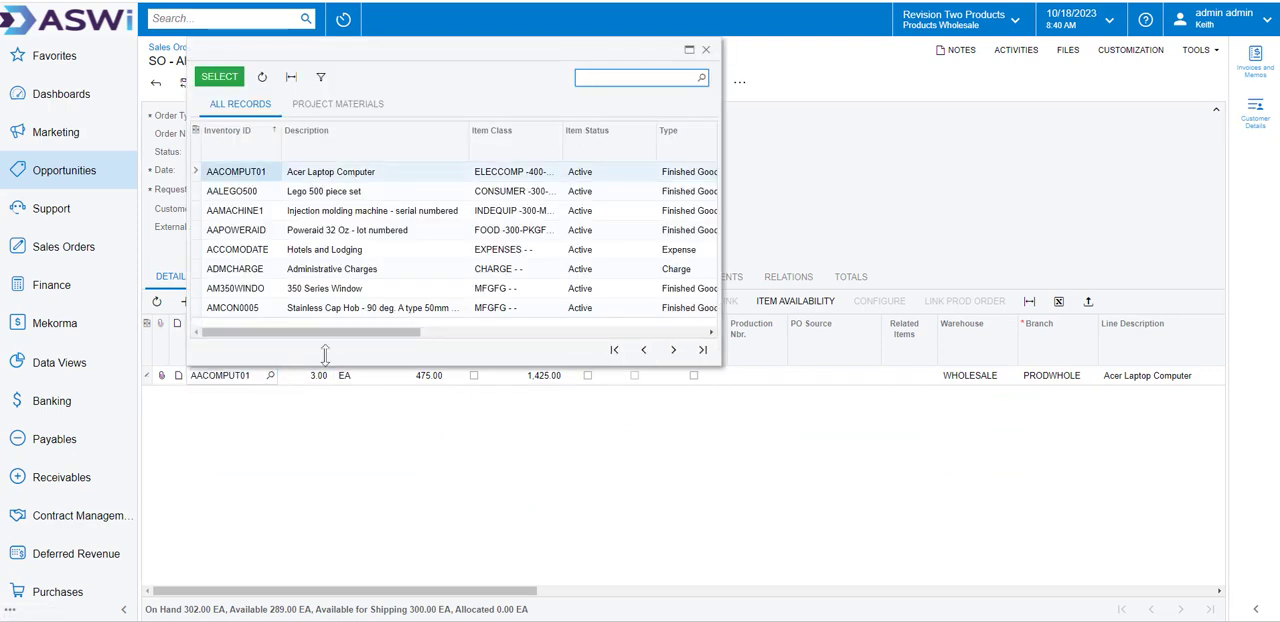
click(673, 349)
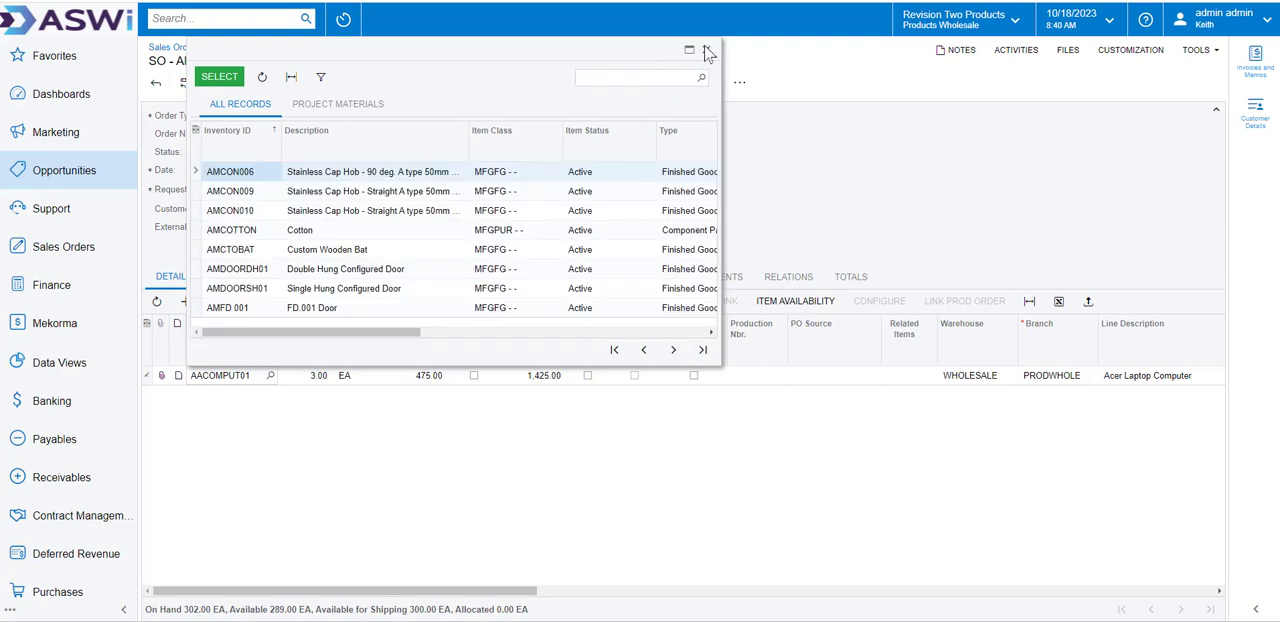
click(642, 79)
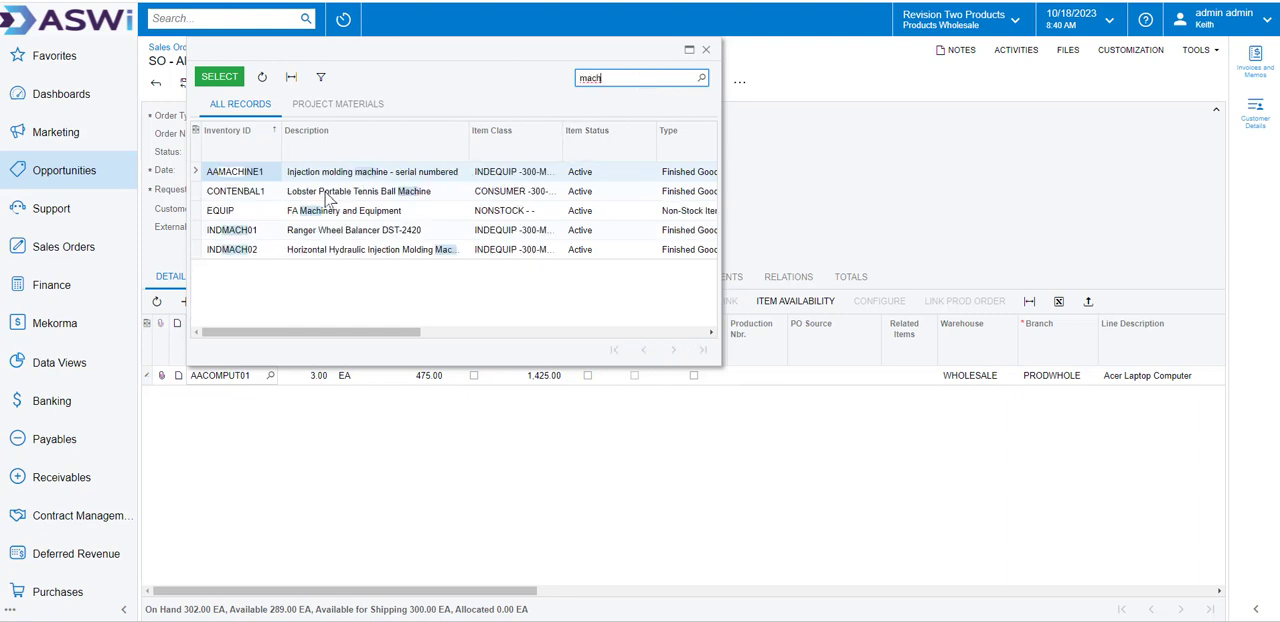
click(705, 51)
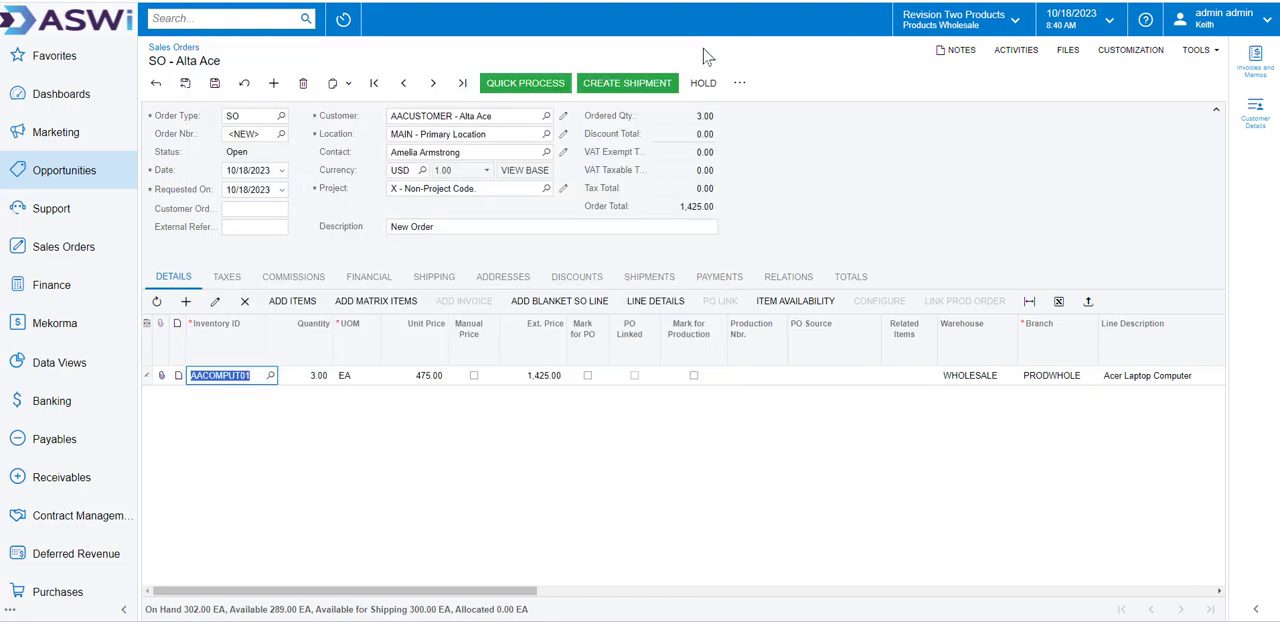
Review the items this customer was sold since 7/18/2023 in the inventory lookup, without adding any
click(293, 302)
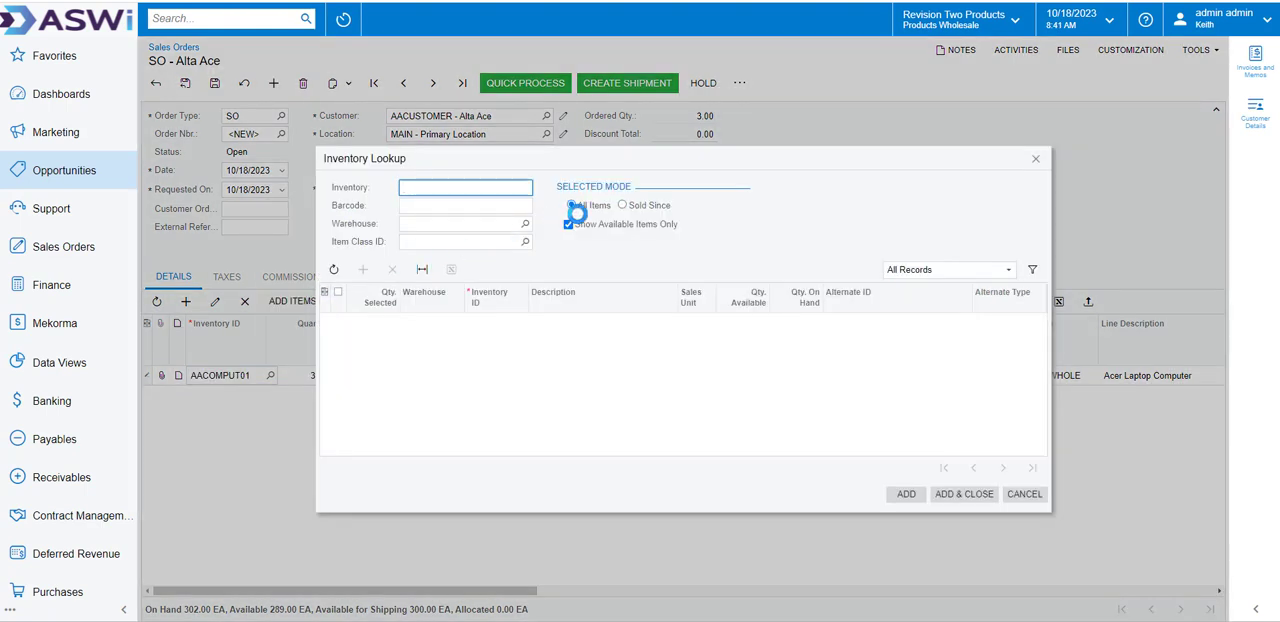
click(622, 206)
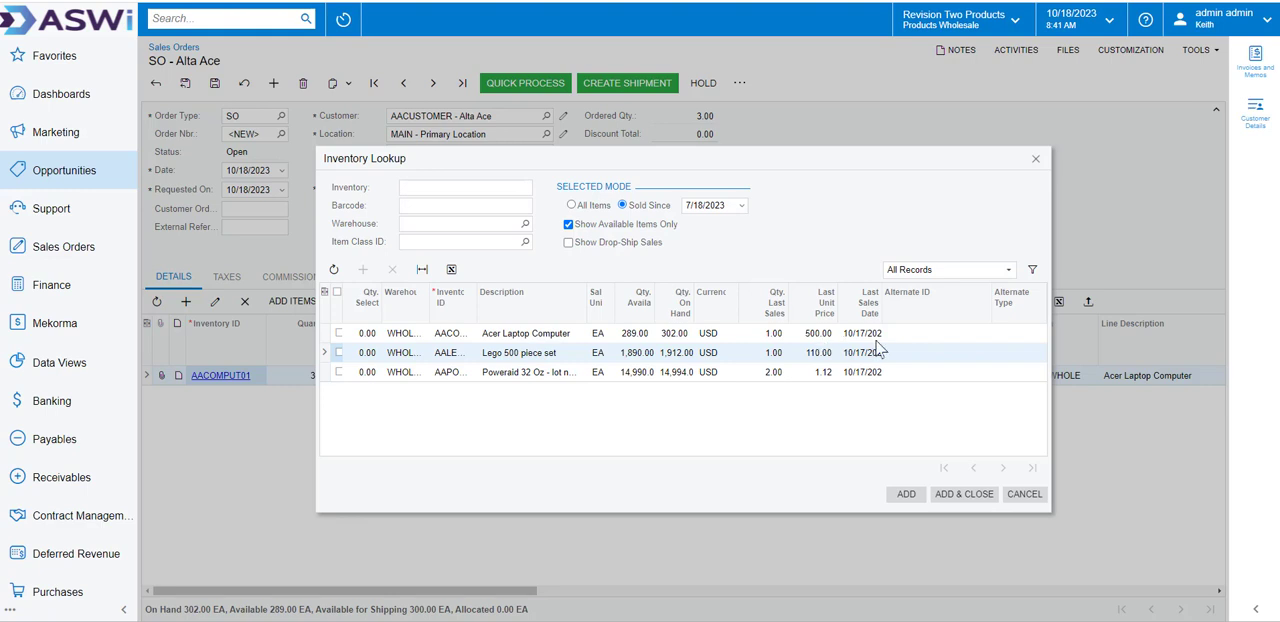
click(1036, 159)
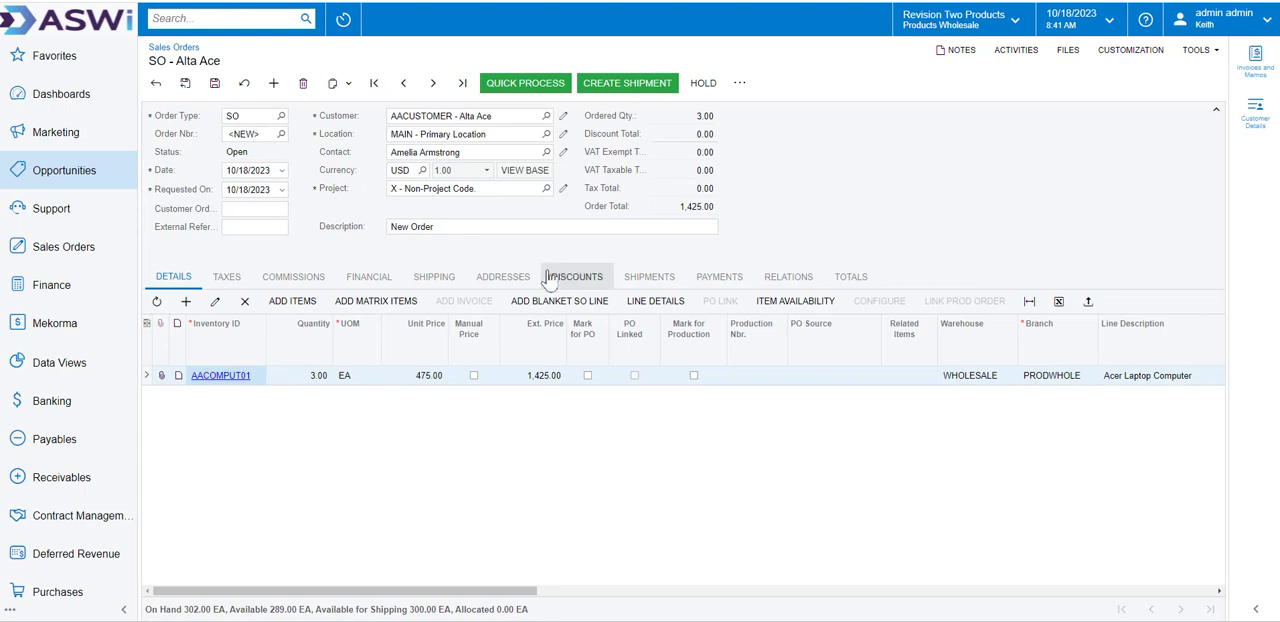
Import order lines from the Sales Orders 02 worksheet in Update Existing mode with the matching columns, and save the order
click(1088, 302)
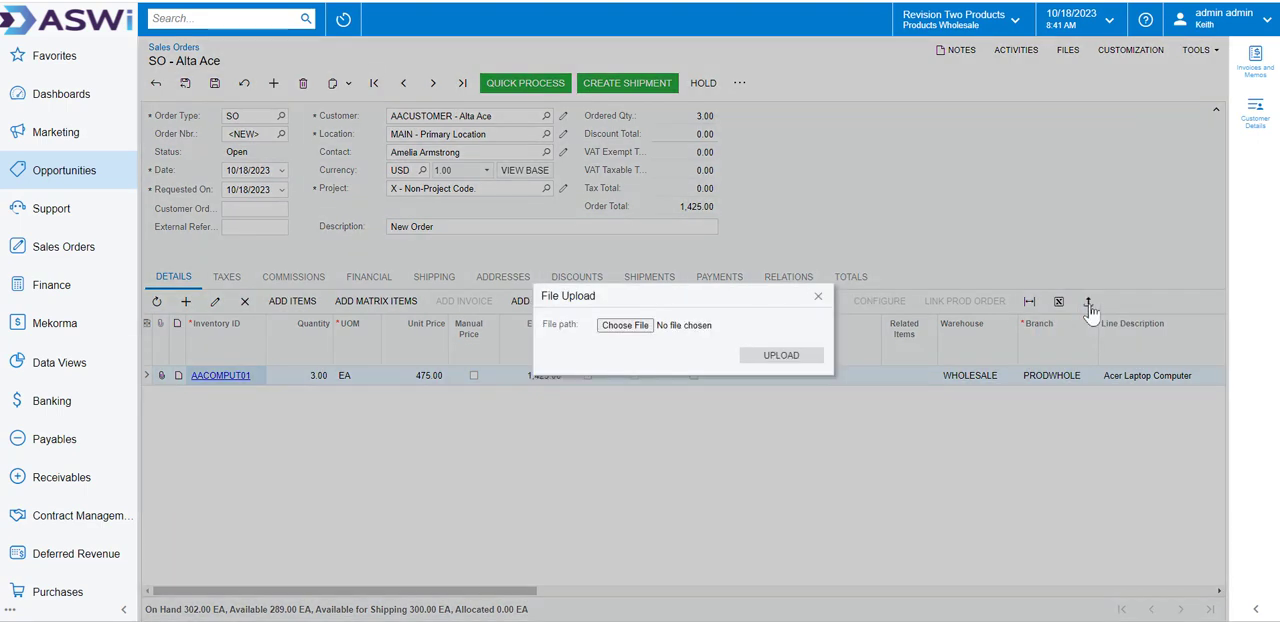
click(641, 330)
click(165, 62)
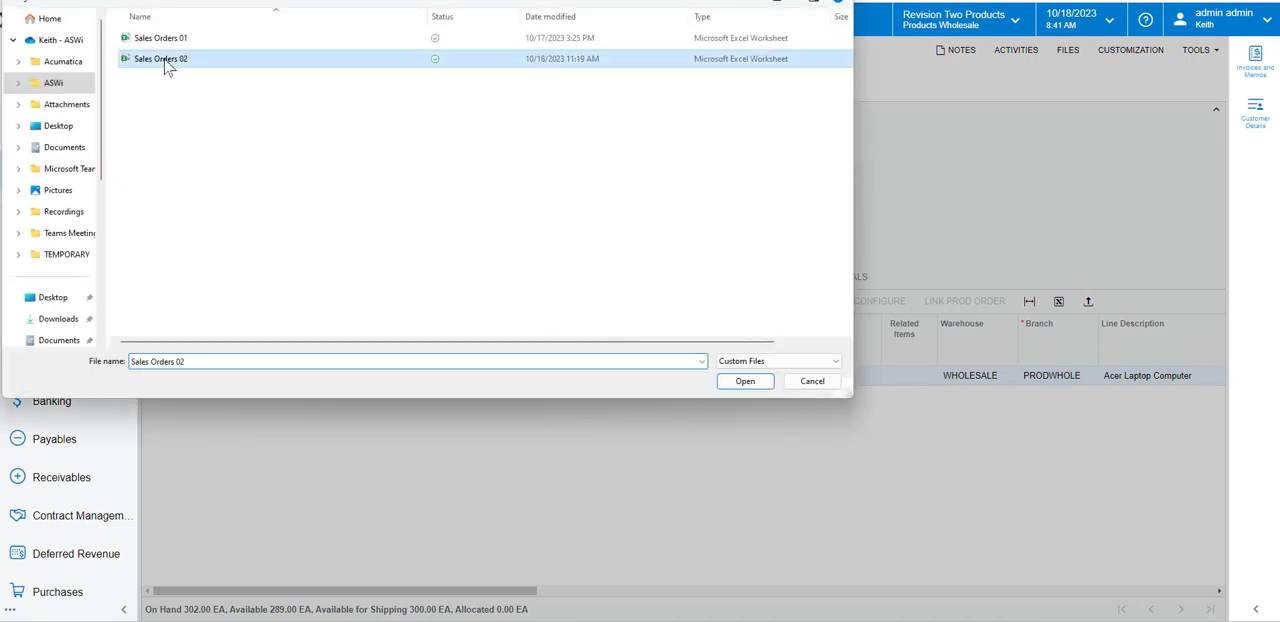
double_click(167, 62)
click(771, 359)
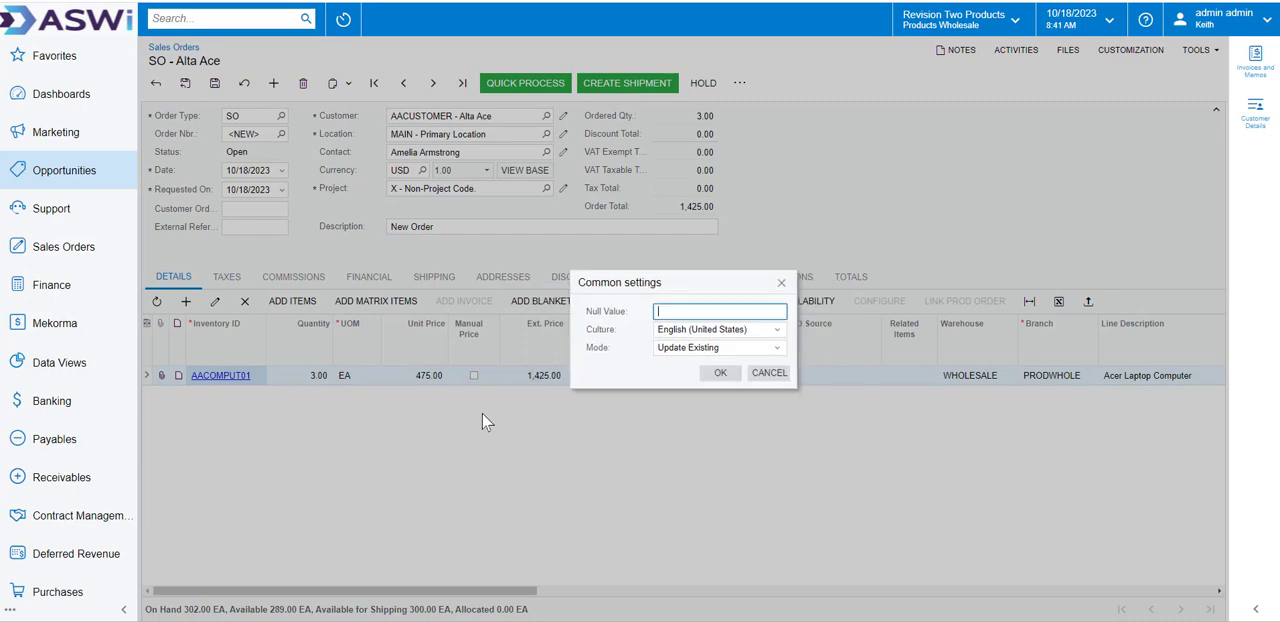
click(716, 374)
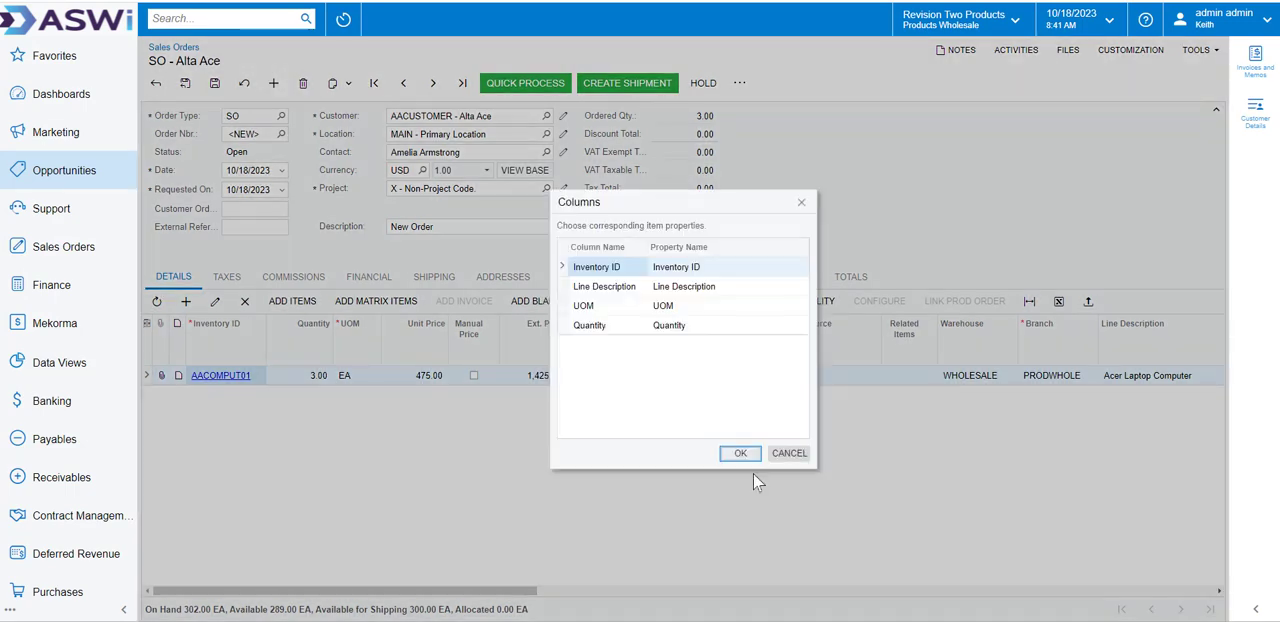
click(740, 456)
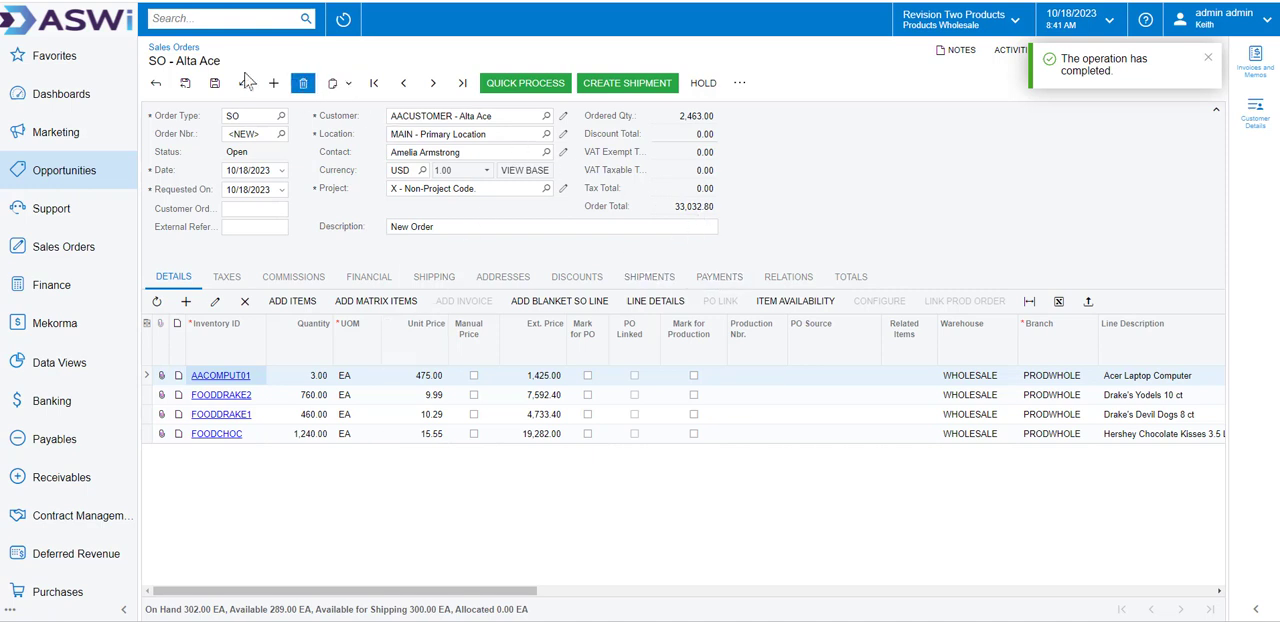
click(214, 83)
Examine the prepayment form for the sales order and cancel it without creating a prepayment
click(719, 277)
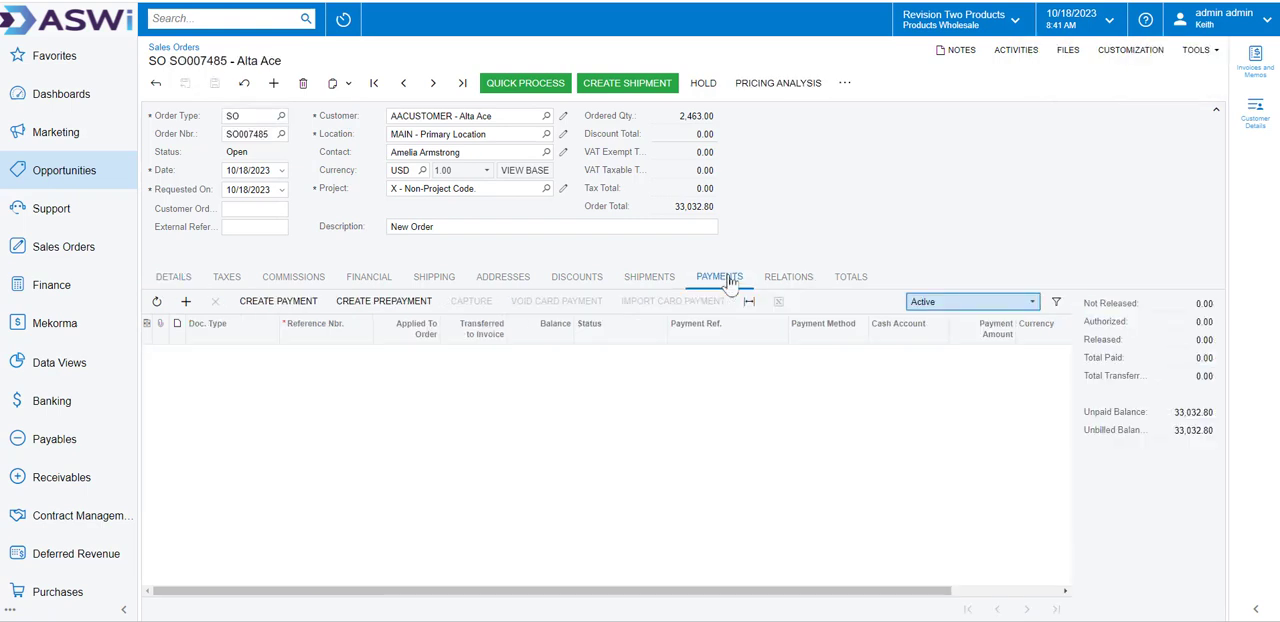
click(385, 301)
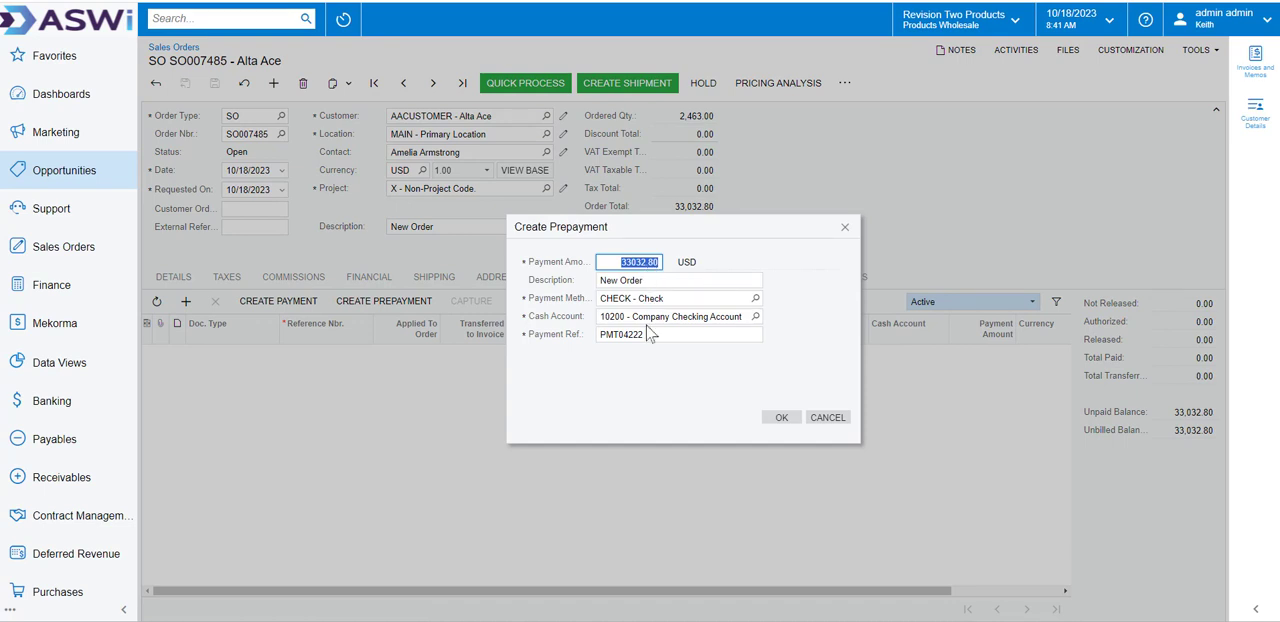
click(830, 419)
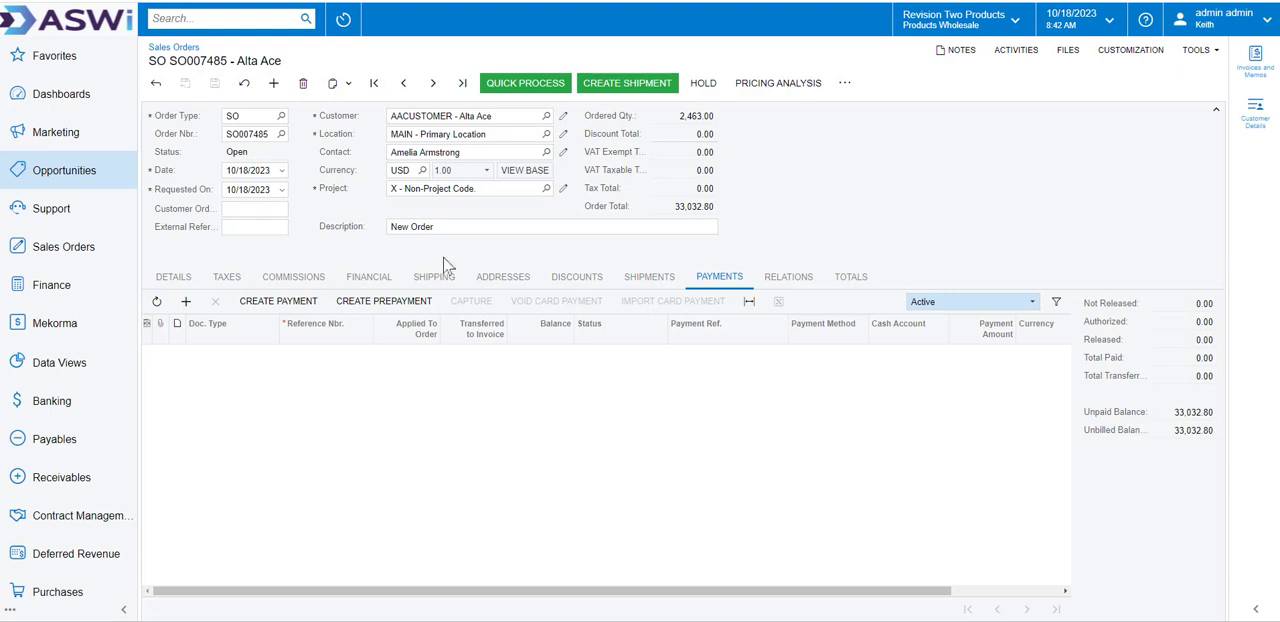
Create a shipment for the order dated 10/18/2023 from the WHOLESALE warehouse, and confirm the shipment
click(627, 84)
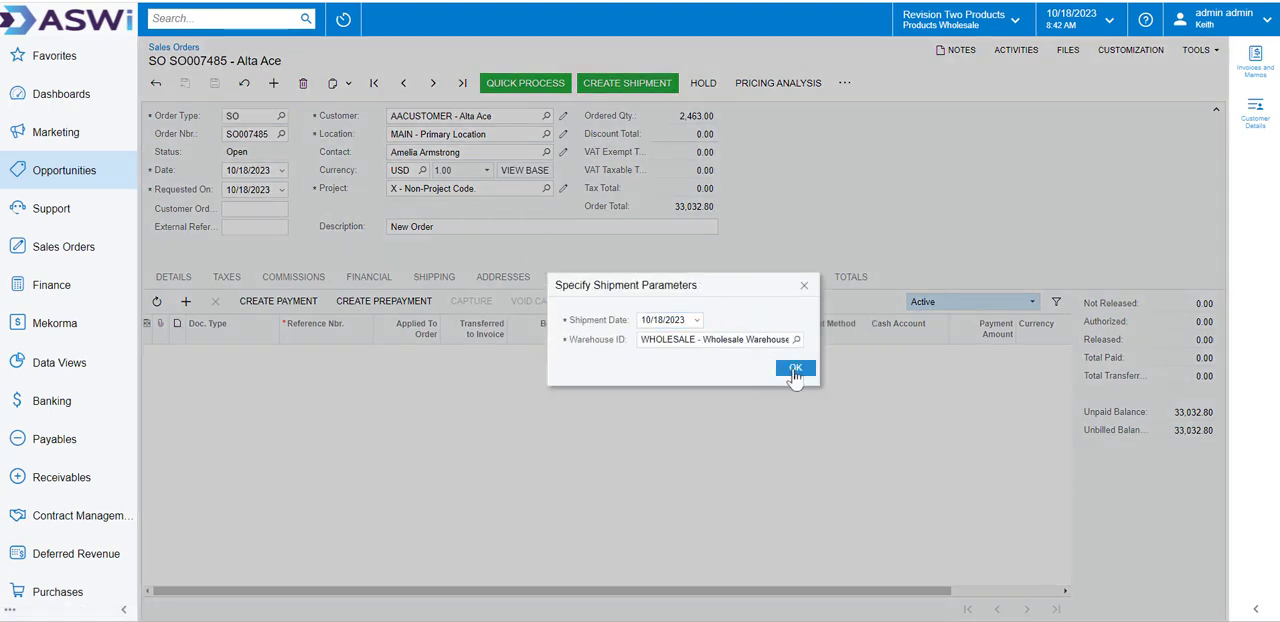
click(791, 369)
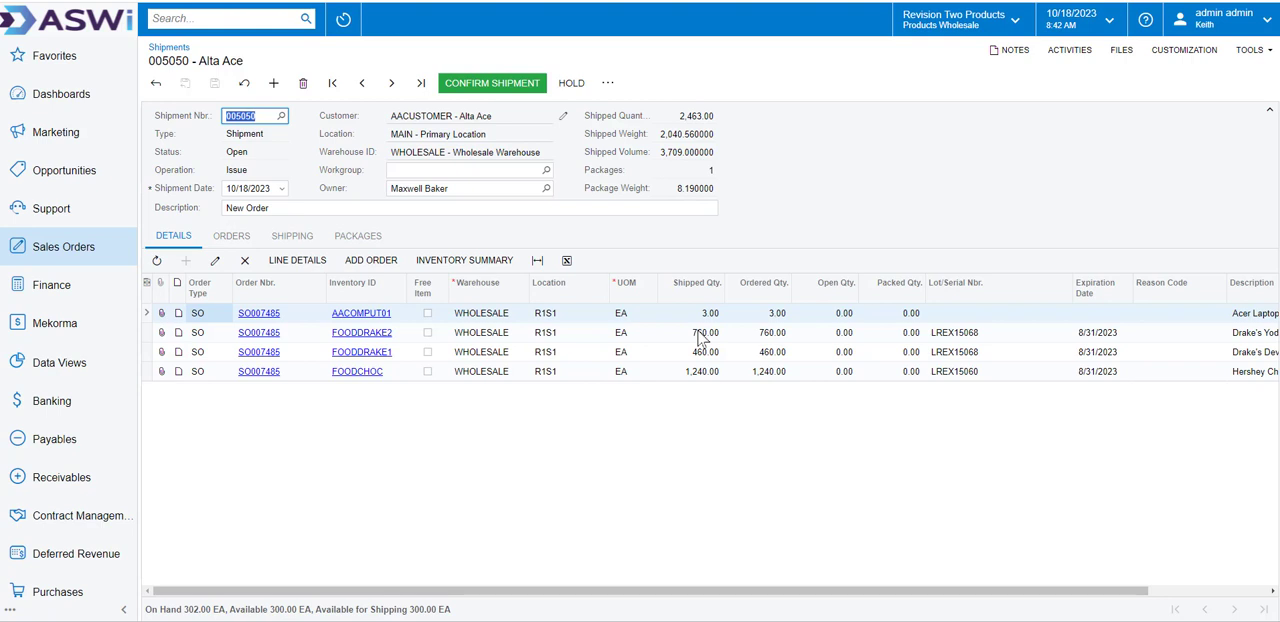
click(480, 86)
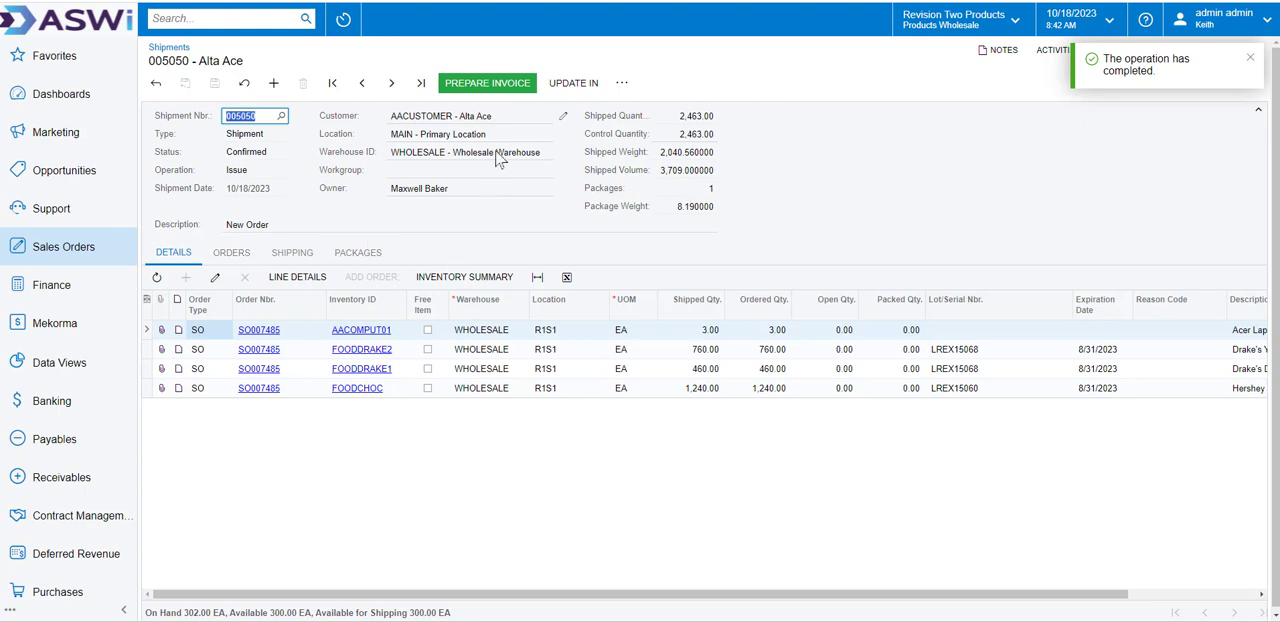
Prepare the invoice from the confirmed shipment and release it
click(490, 86)
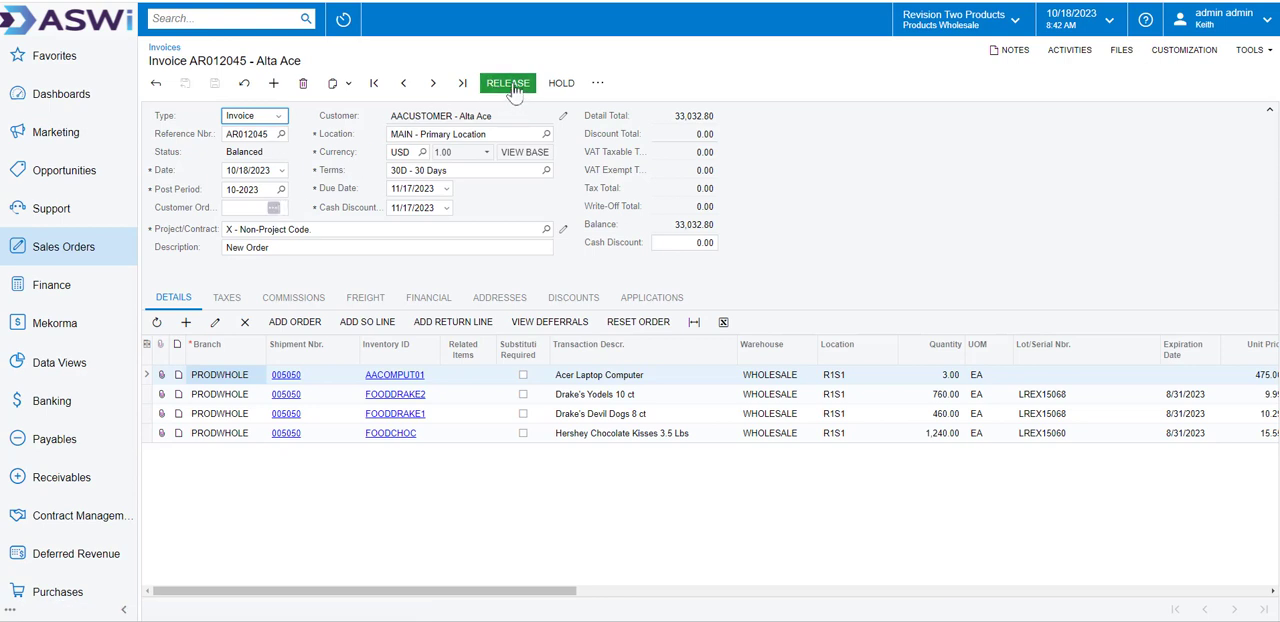
click(512, 86)
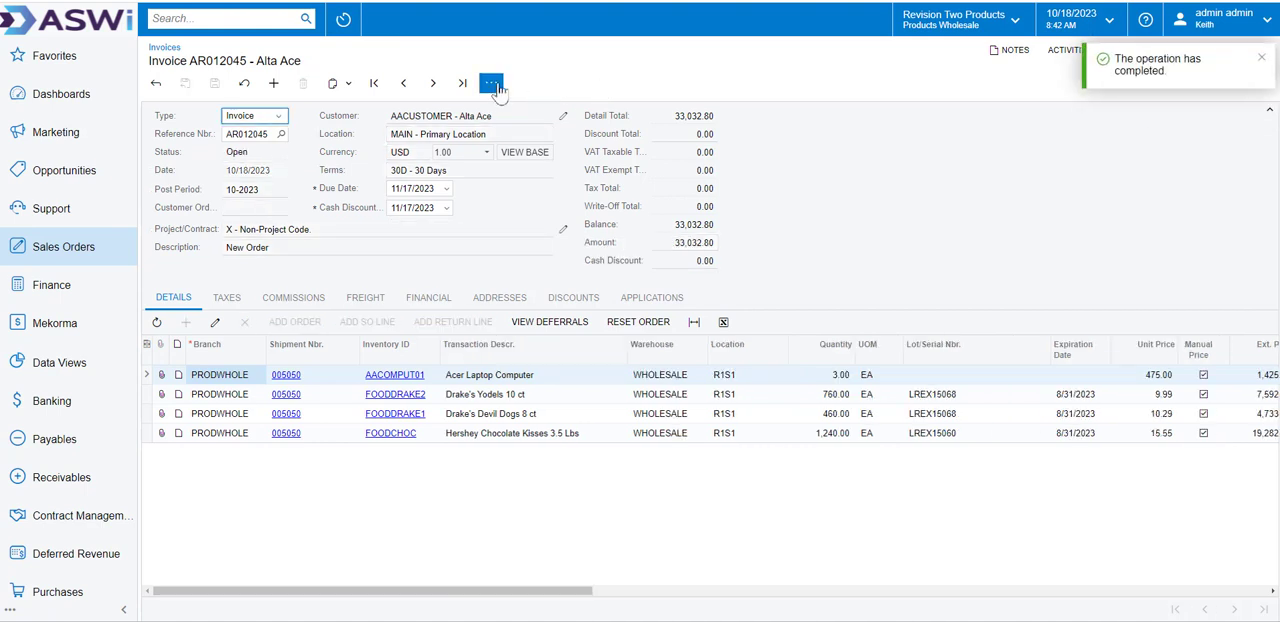
click(492, 84)
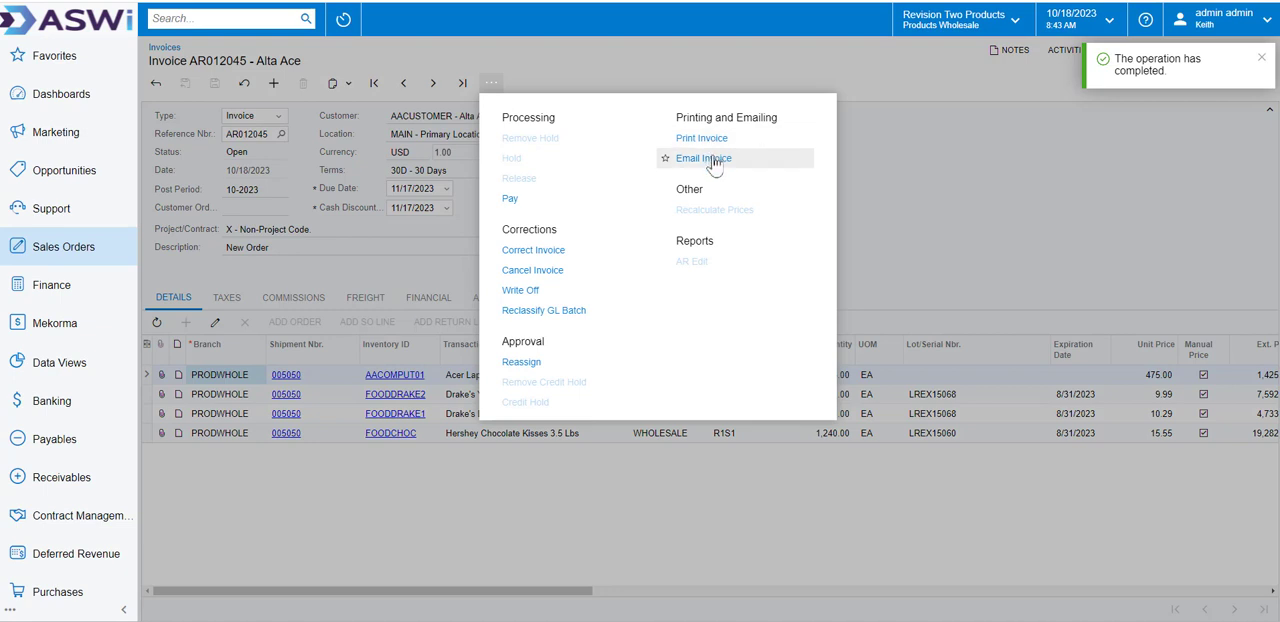
click(231, 269)
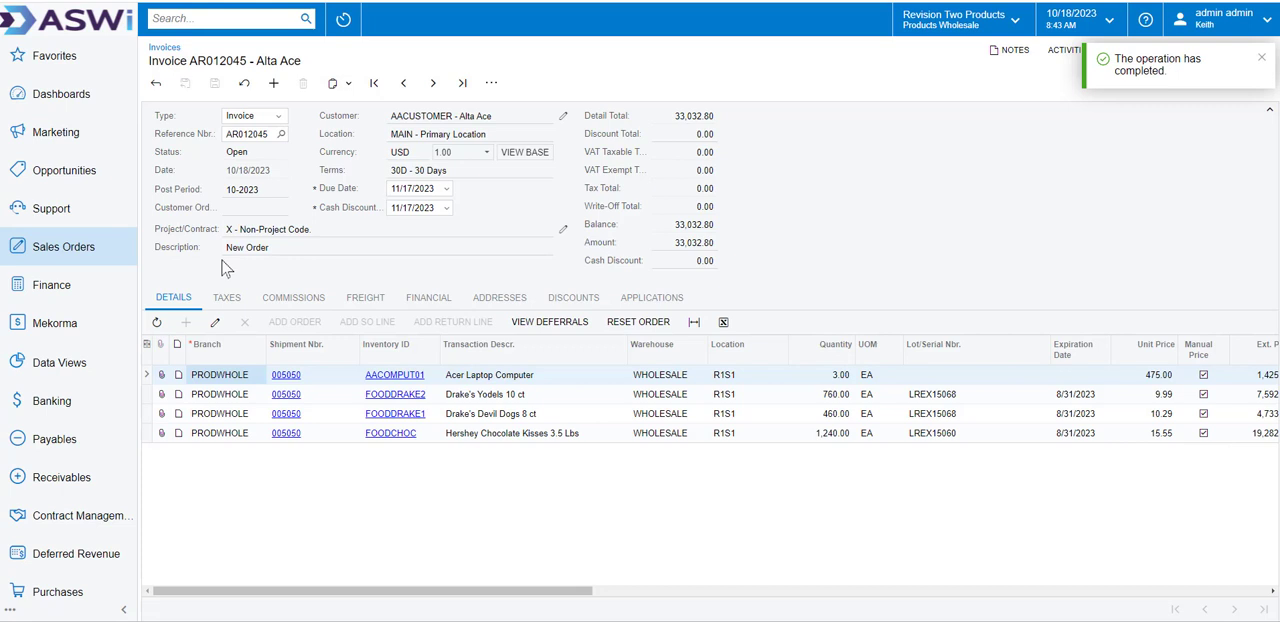